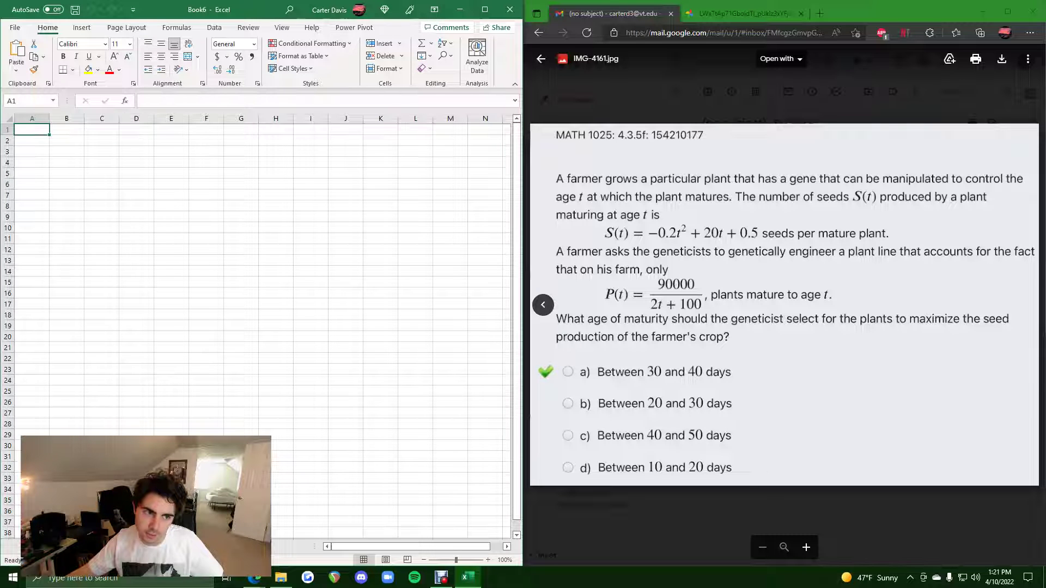
Enter the starting ages 0 and 1 in cells A1 and A2.
scroll(256, 327, up, 3)
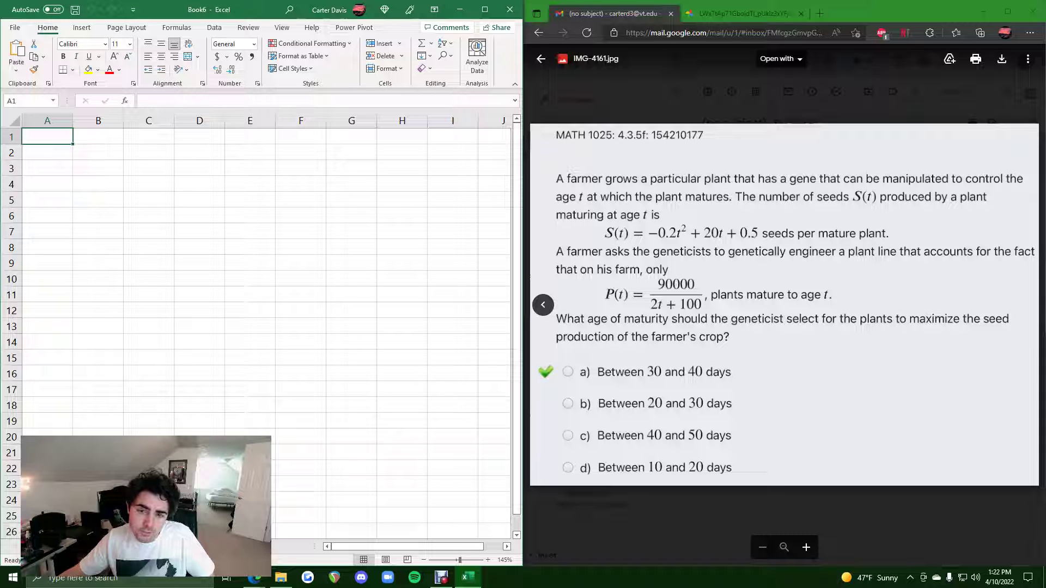
click(98, 137)
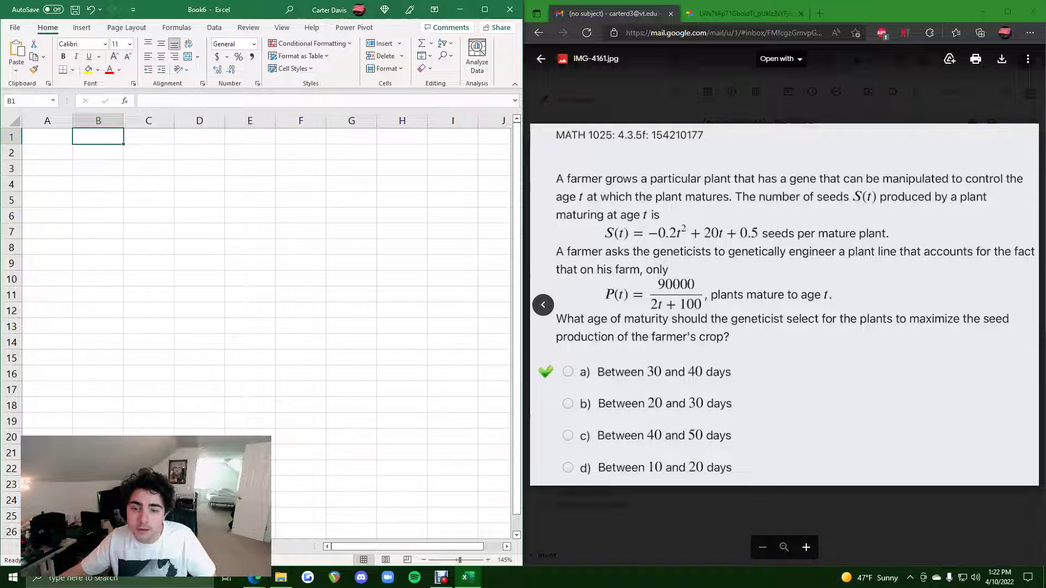
click(47, 137)
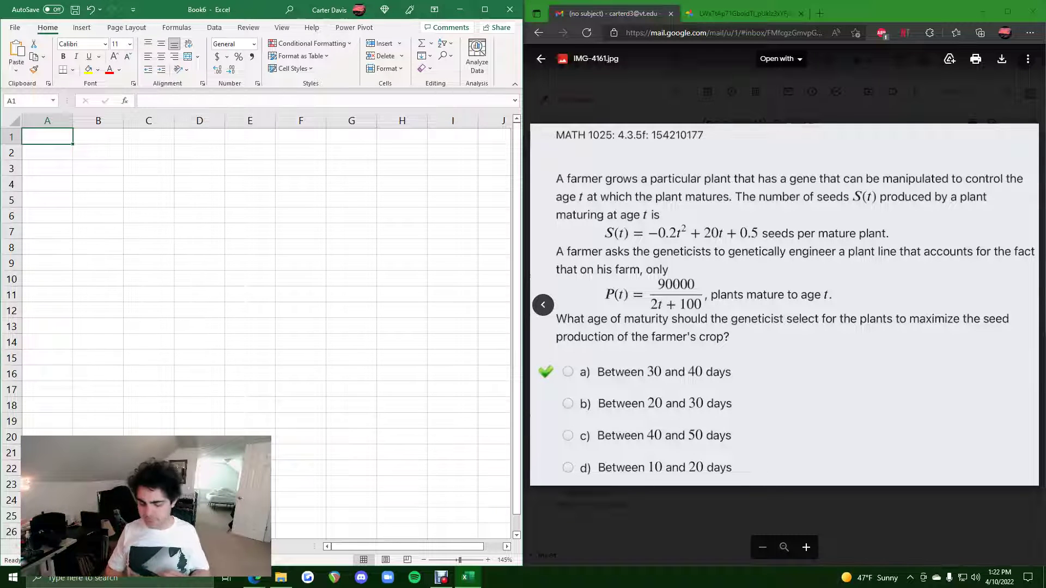
text(0)
key(Return)
text(1)
key(Return)
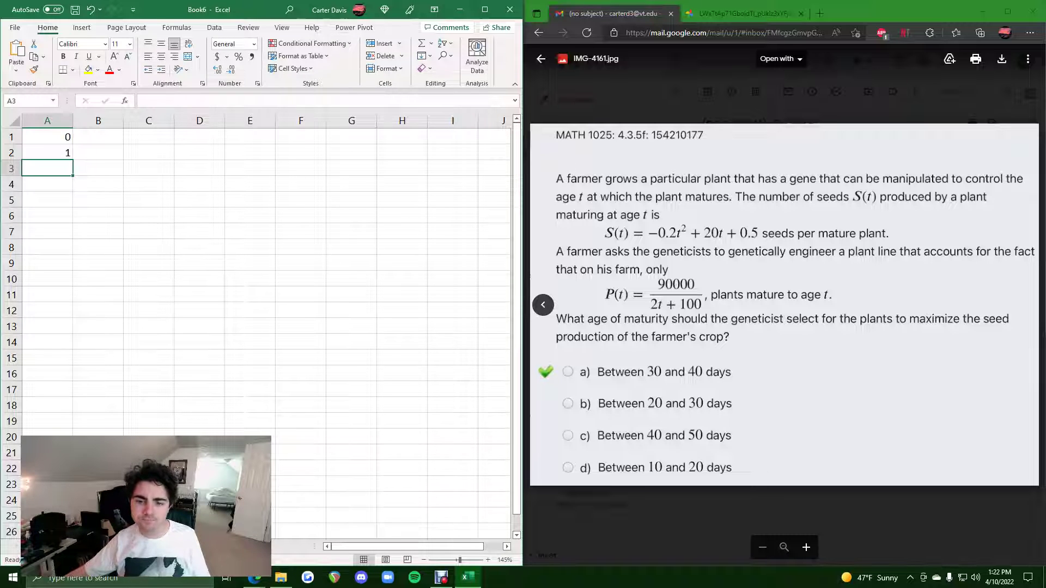
Extend the 0, 1 series from A1:A2 down column A to row 55.
click(47, 137)
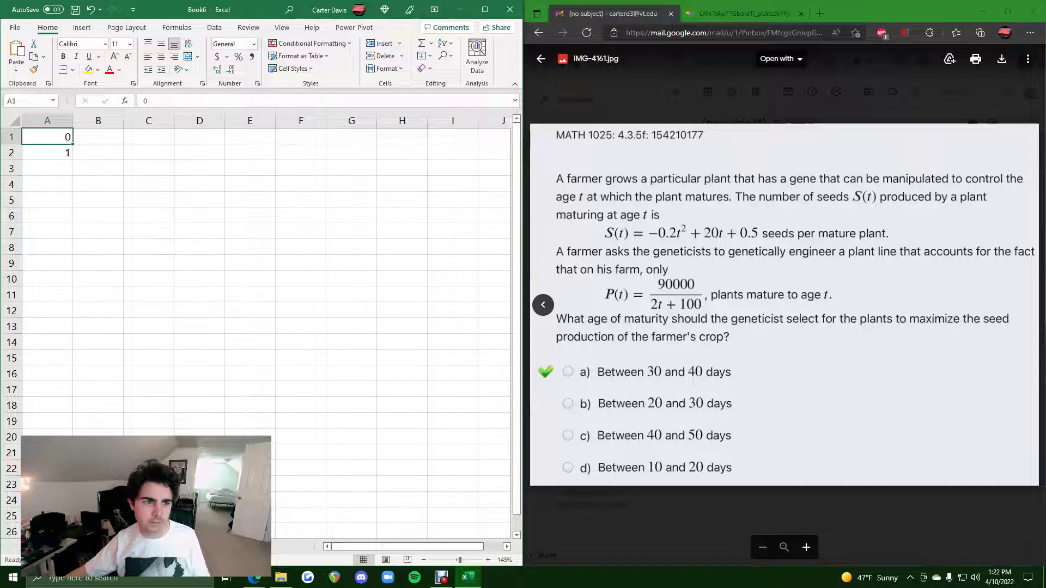
drag(48, 137, 55, 542)
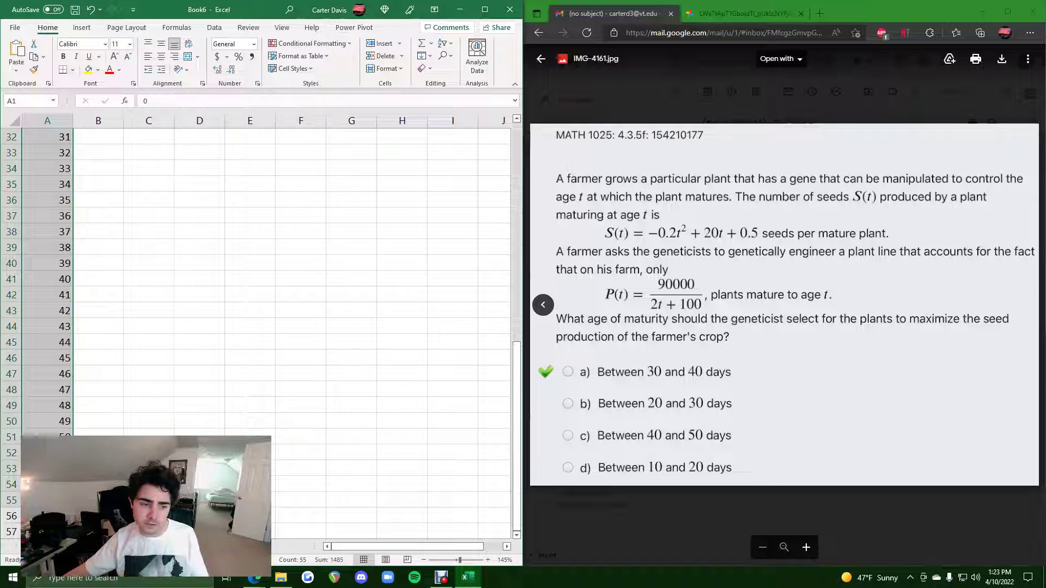
scroll(266, 327, up, 10)
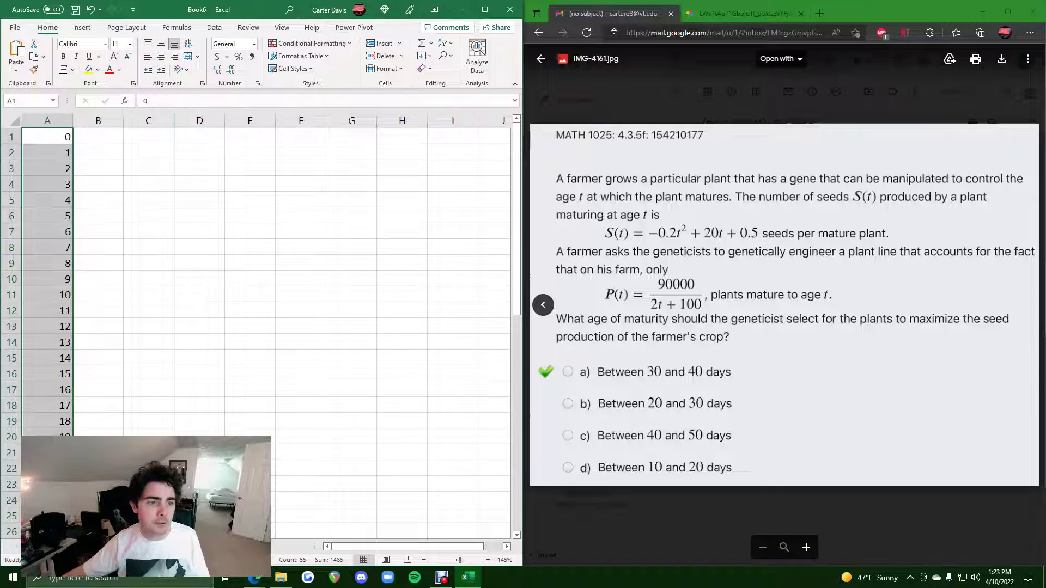
Start a formula in B1 with the seeds-per-plant expression =(-0.2*A1^2+20*A1+0.5).
click(98, 152)
click(98, 137)
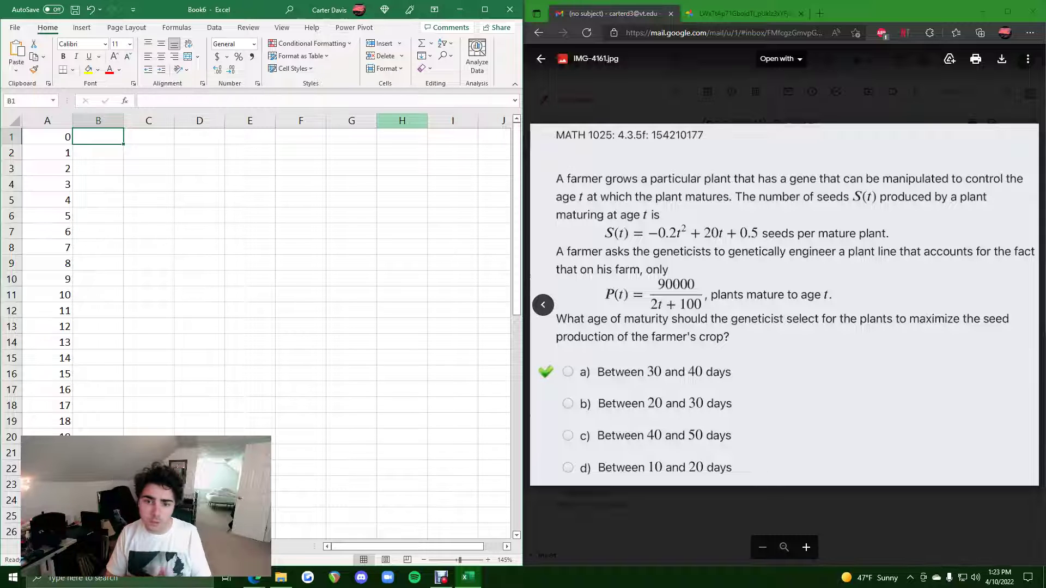
text(=)
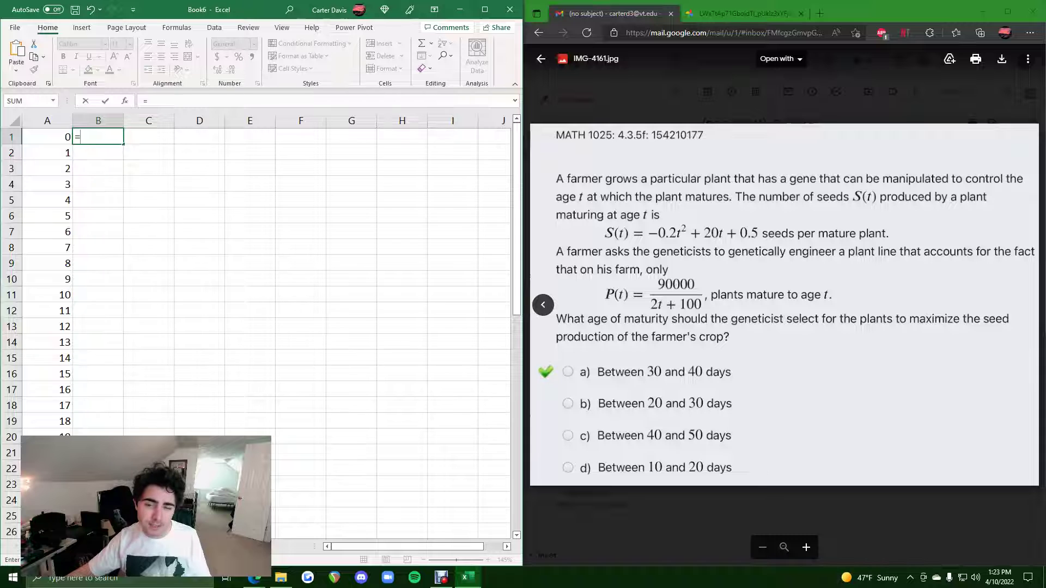
text(()
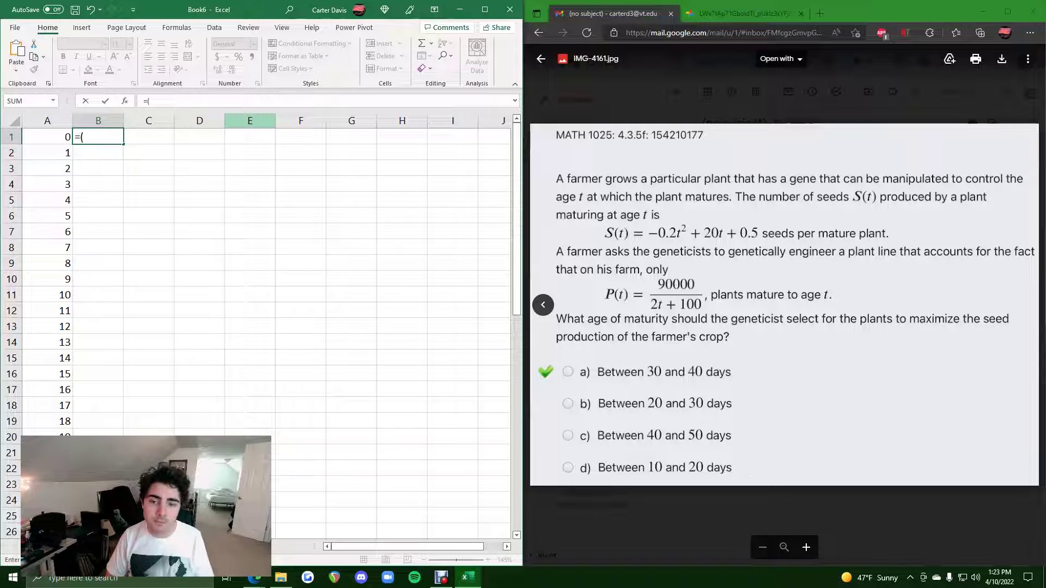
text(-0.2)
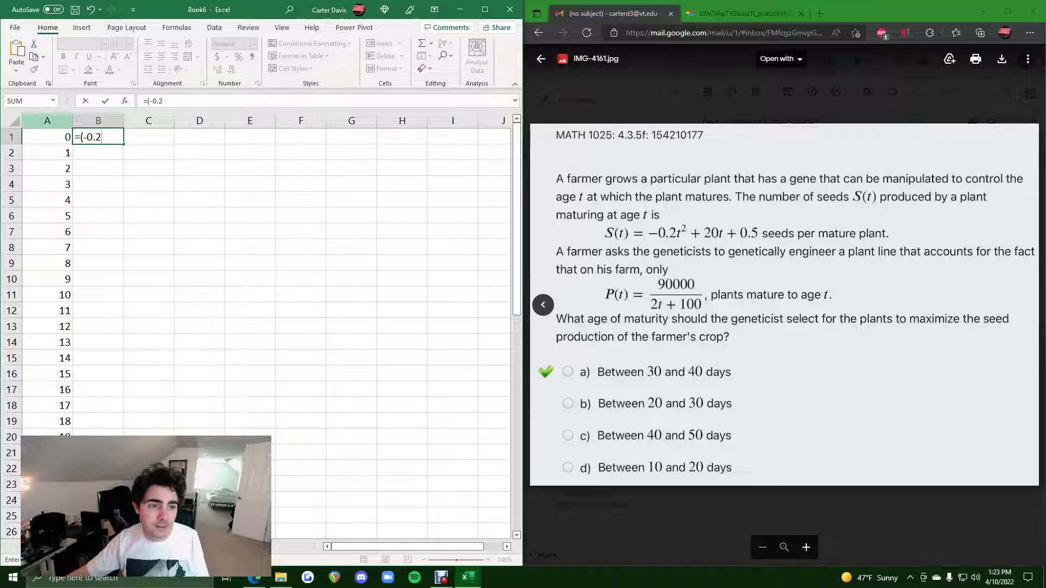
key(Return)
key(Right)
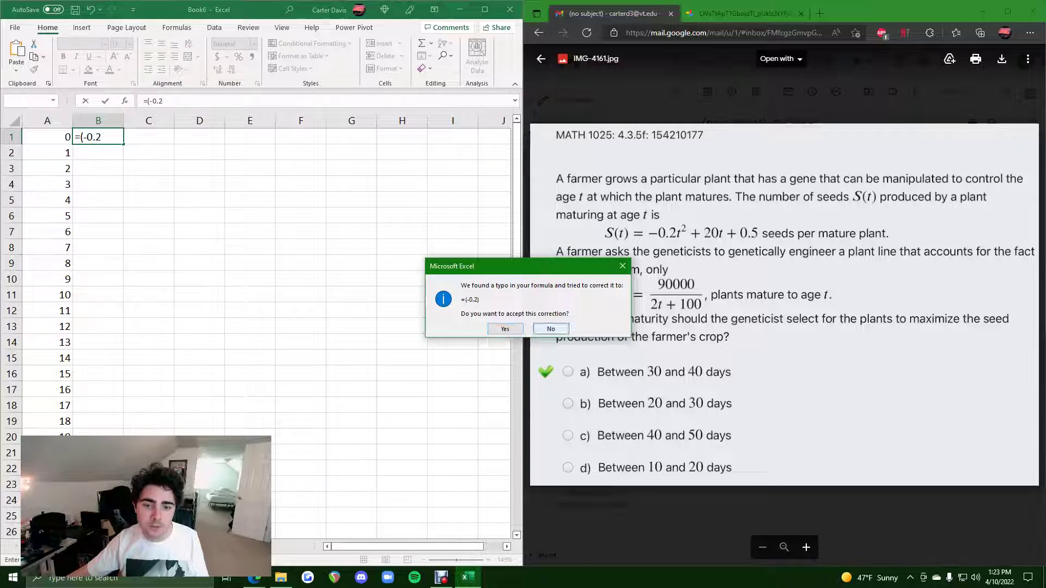
key(Return)
key(Return)
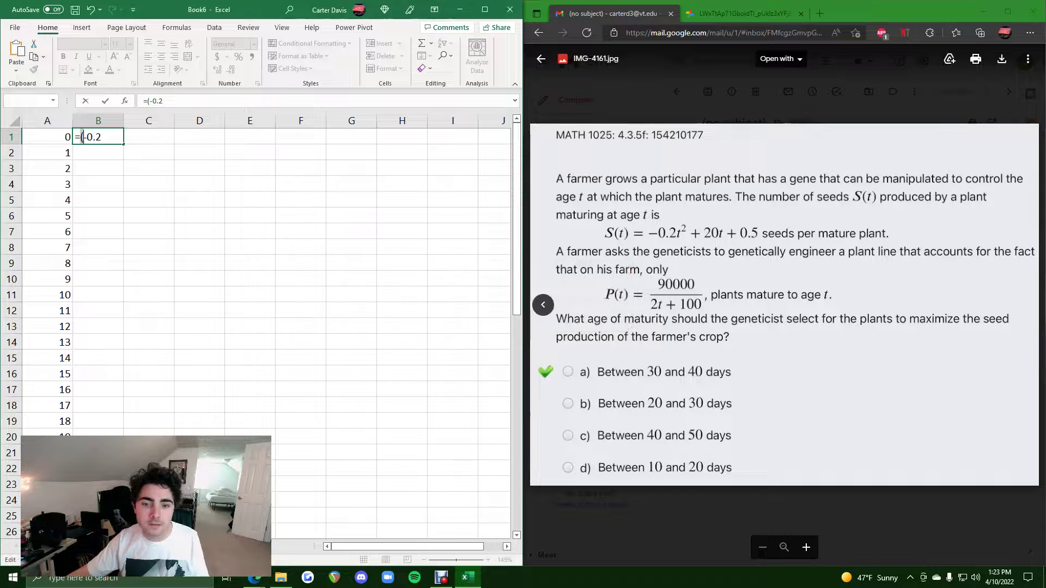
text(*)
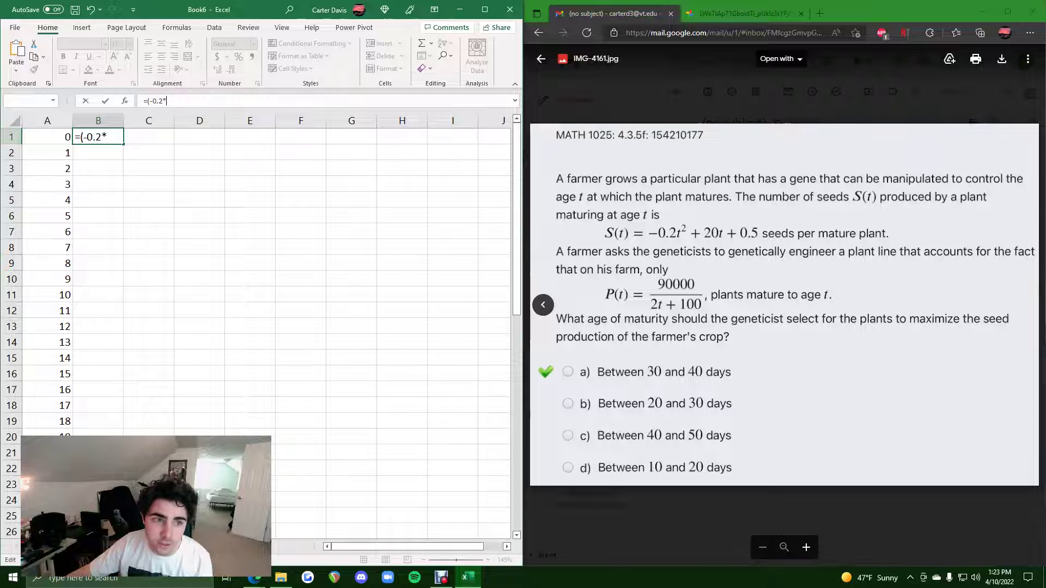
click(47, 136)
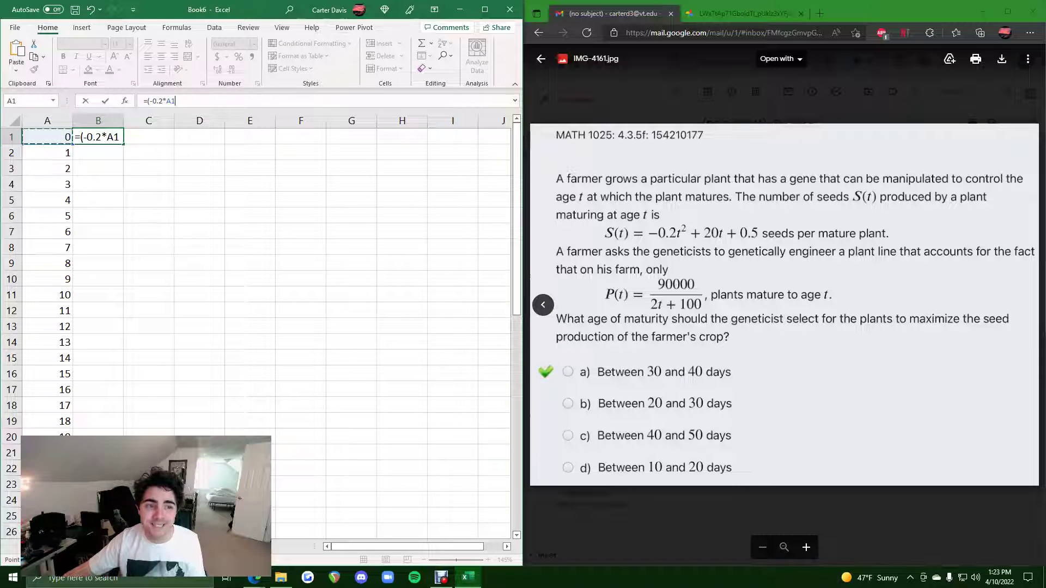
text(^2)
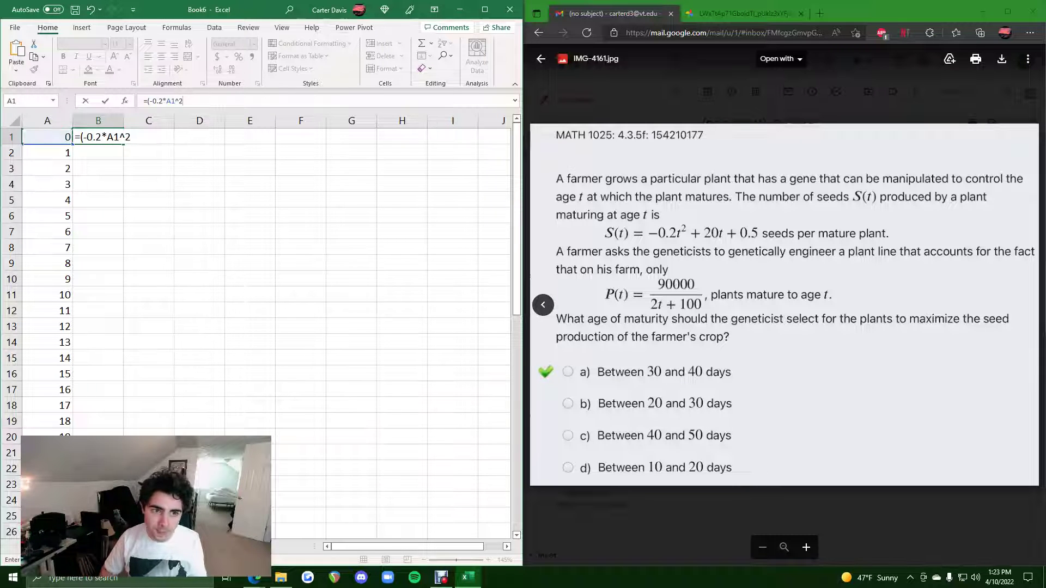
text(+)
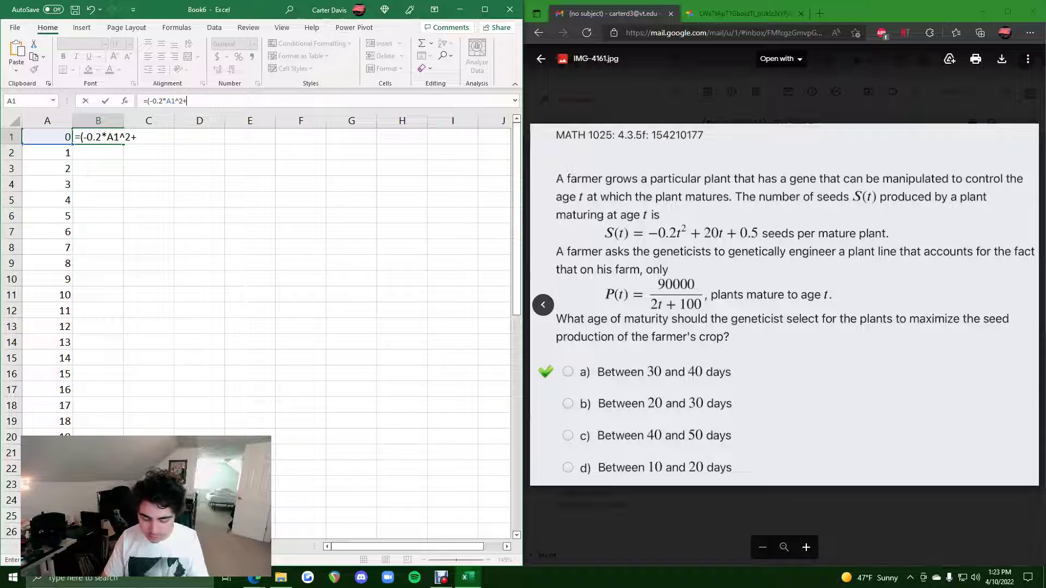
text(20*A1)
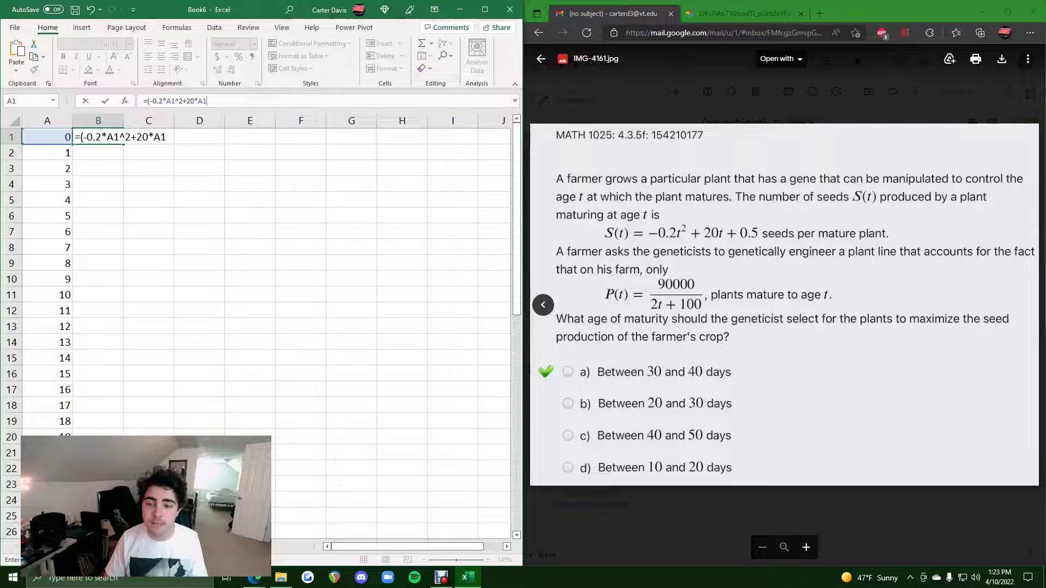
text(+0.5))
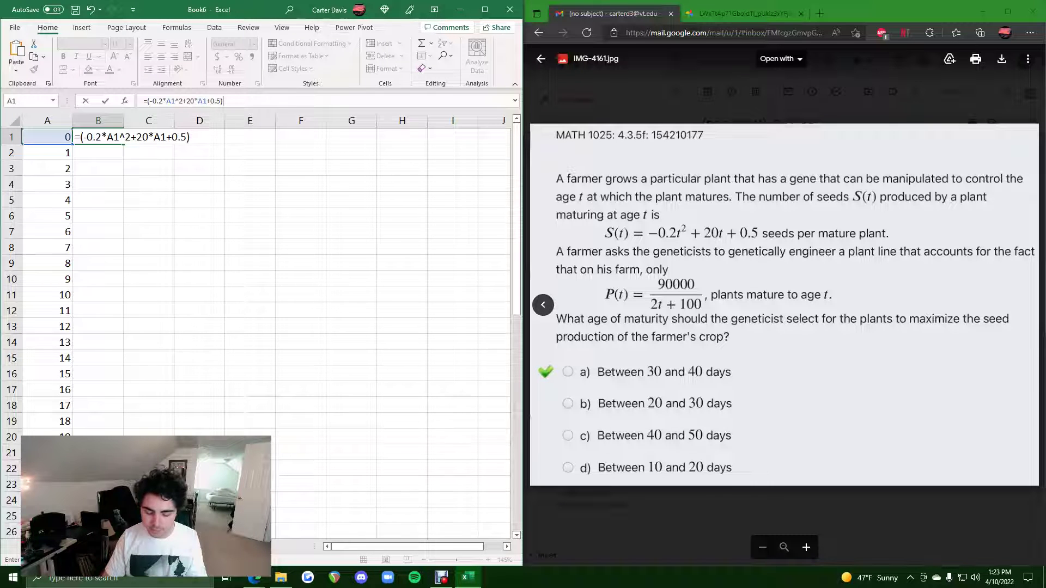
Complete the B1 formula by multiplying it by the mature-plants term (90000/(2*A1+100)).
text(*()
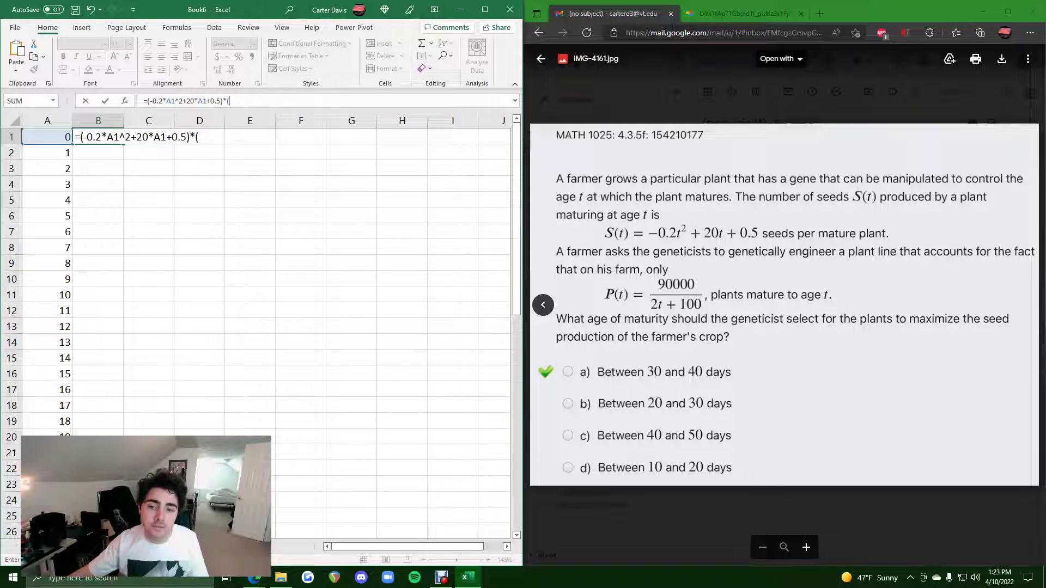
text(900)
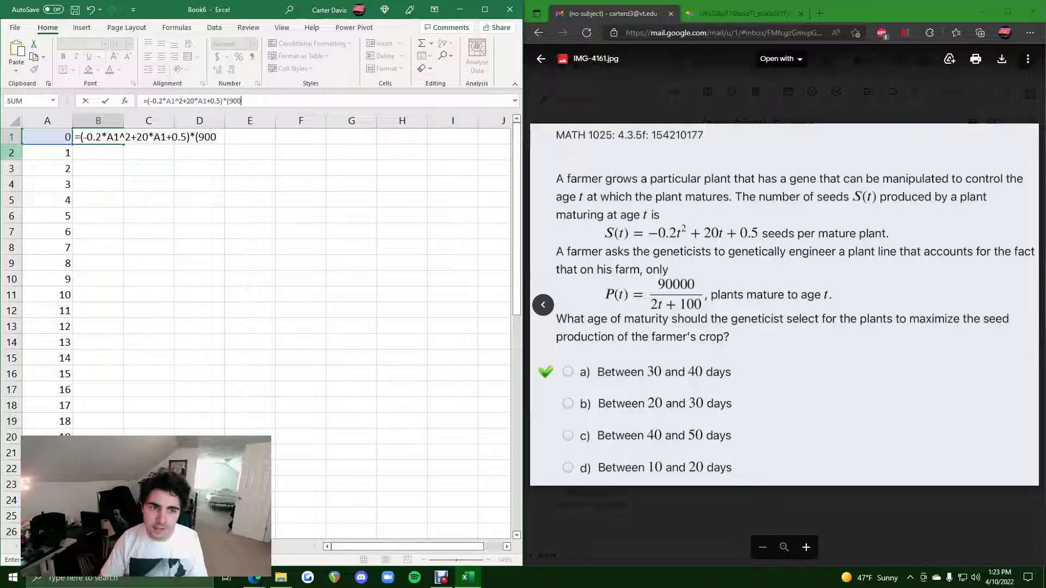
text(00/)
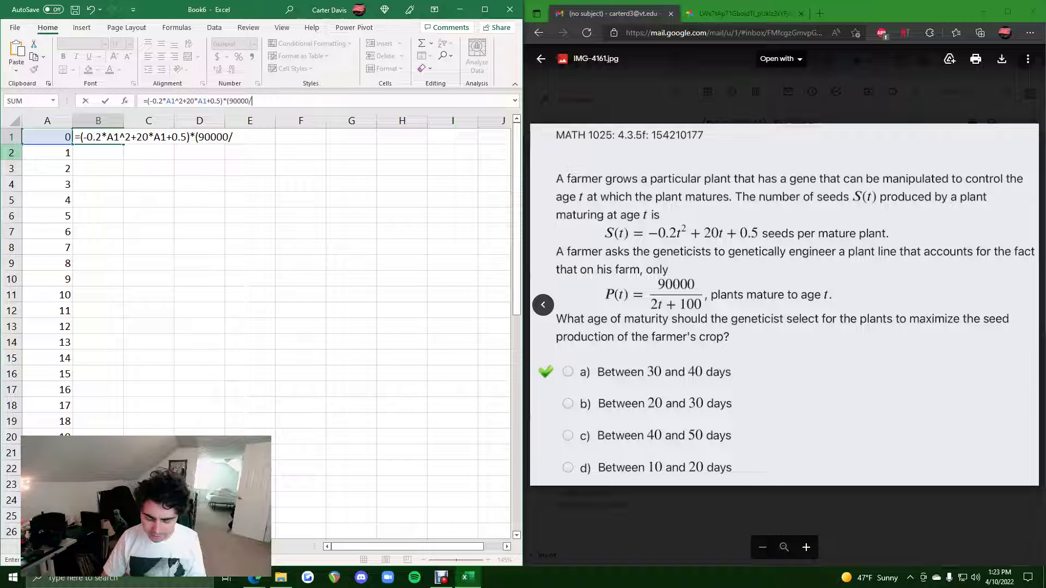
text((2*)
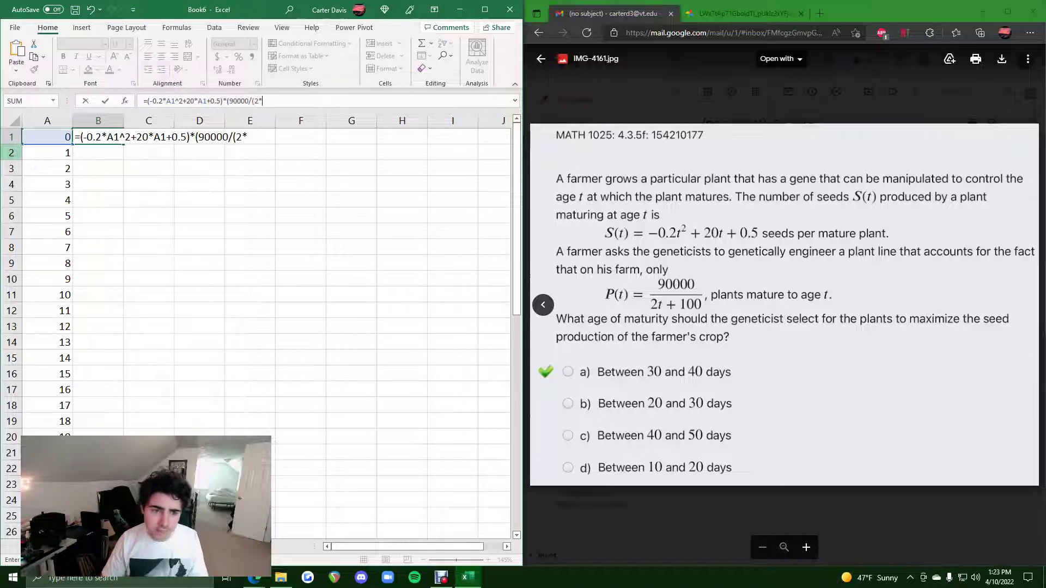
click(47, 137)
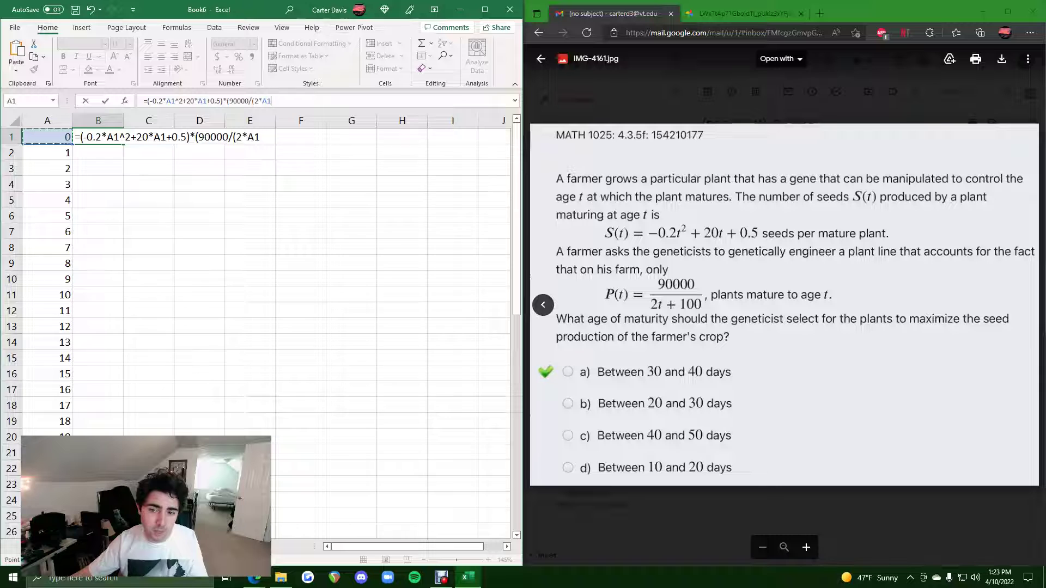
text(+100)
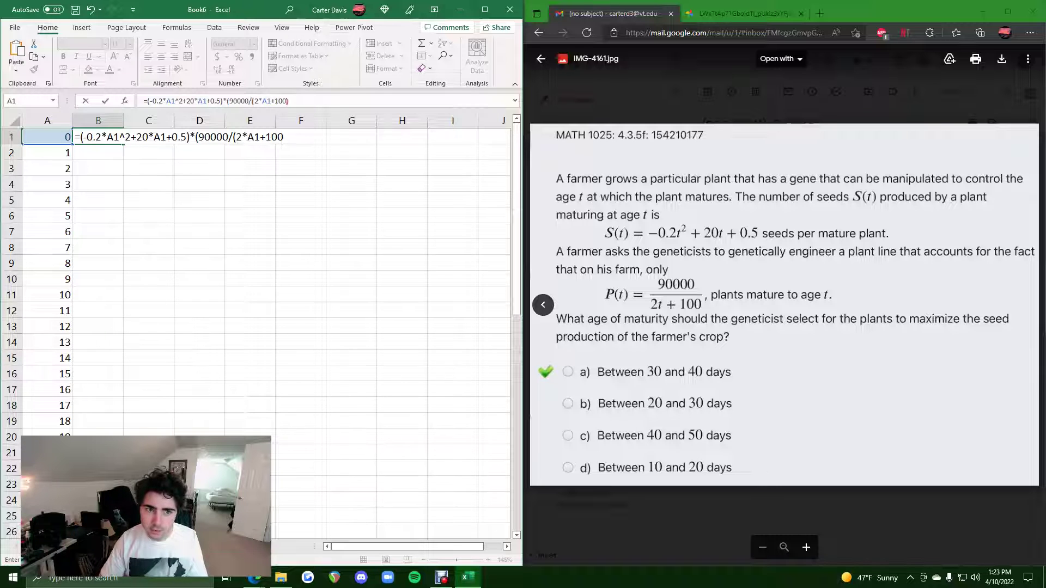
text()))
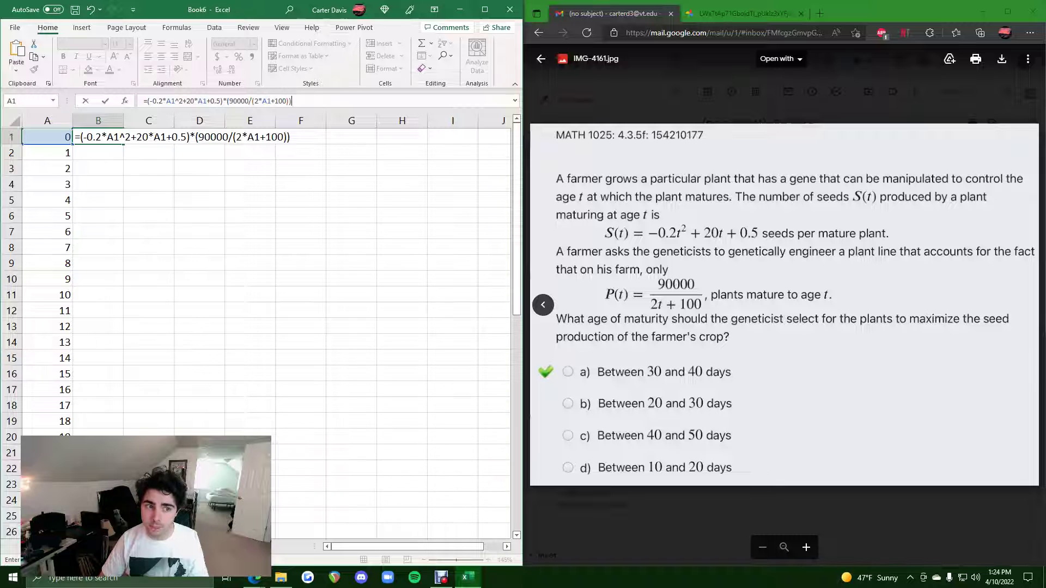
key(Return)
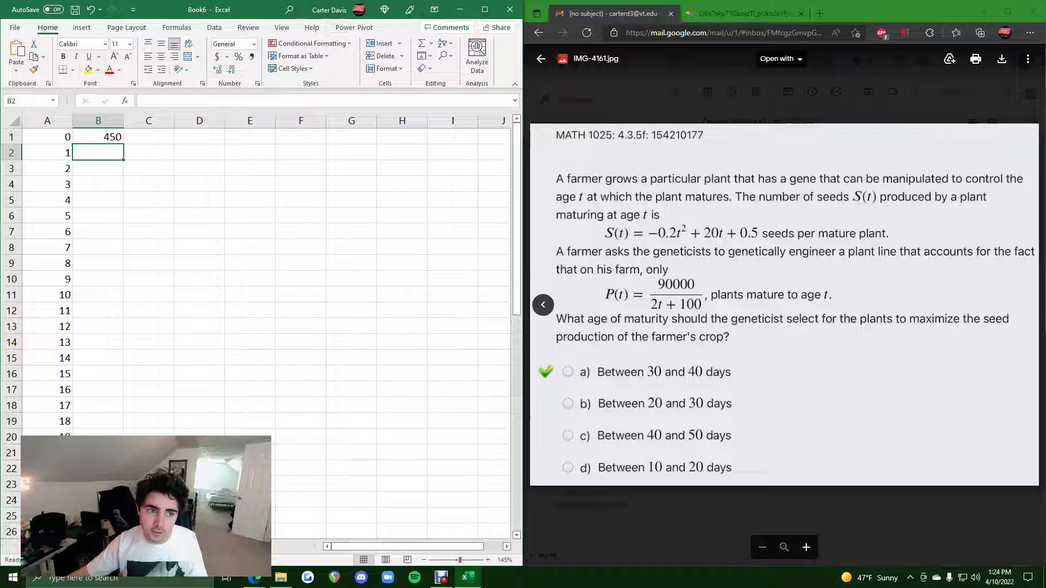
Fill the total seed production formula from B1 down to B51.
click(98, 136)
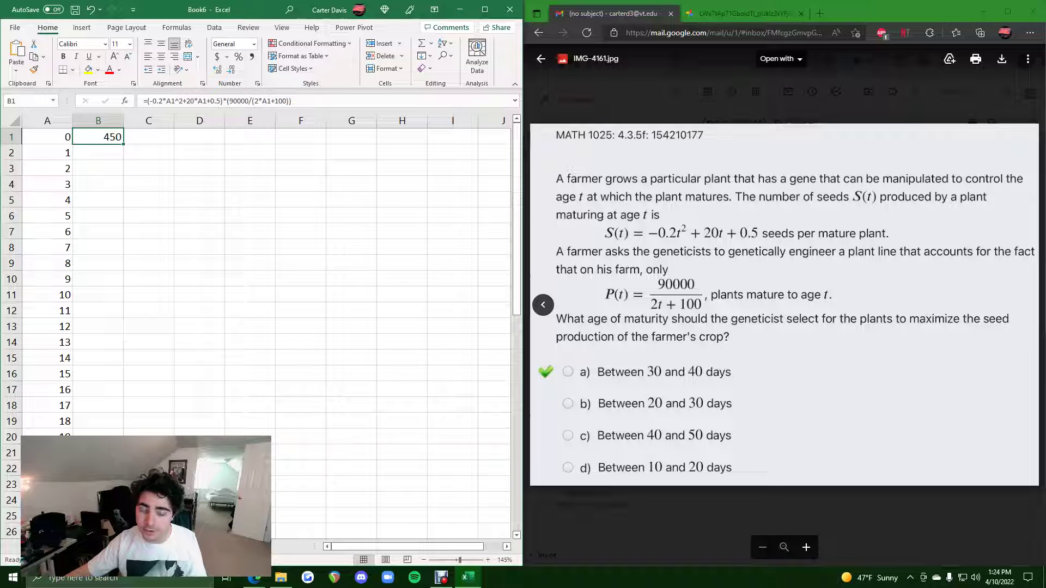
drag(123, 143, 106, 453)
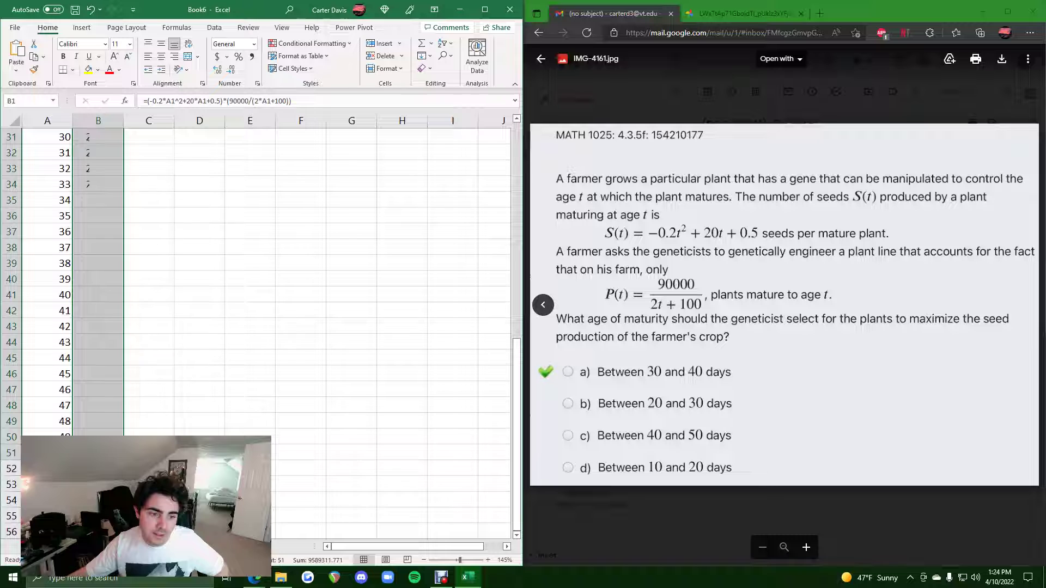
scroll(261, 326, up, 10)
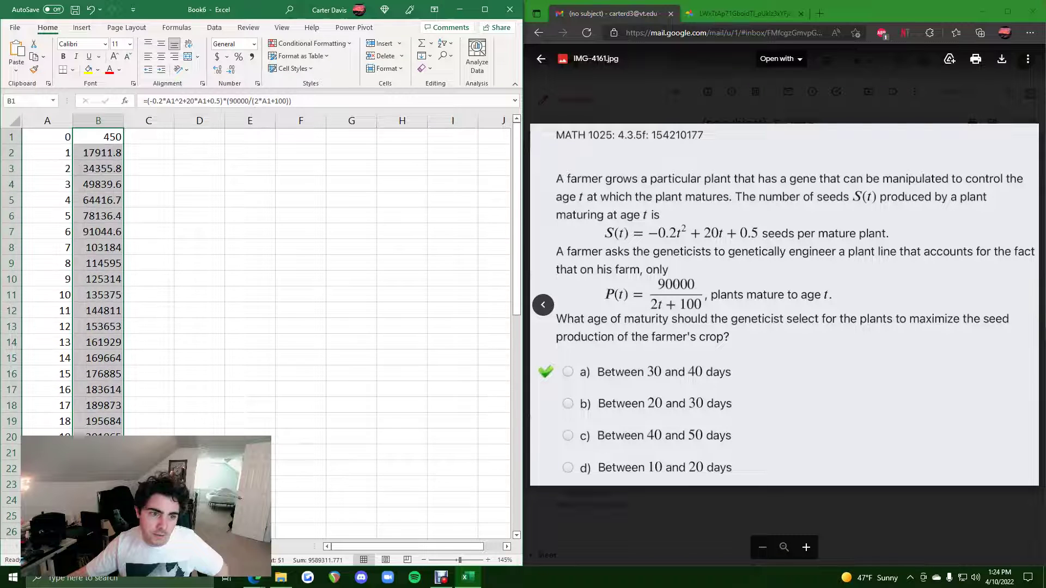
Insert a scatter chart with lines and markers from A1:B51 and make it slightly wider.
drag(47, 136, 98, 469)
click(82, 27)
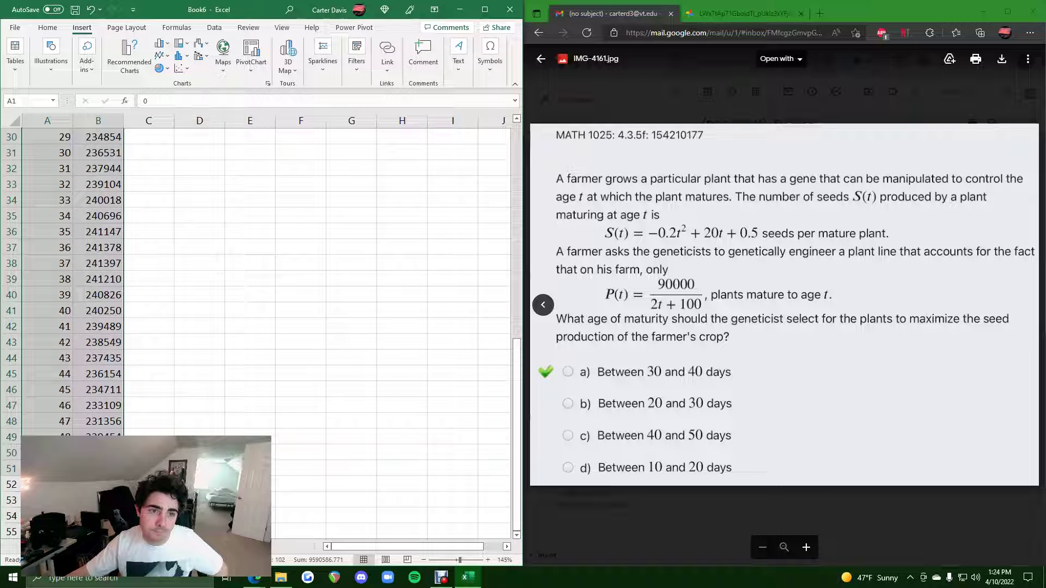
click(181, 68)
click(220, 106)
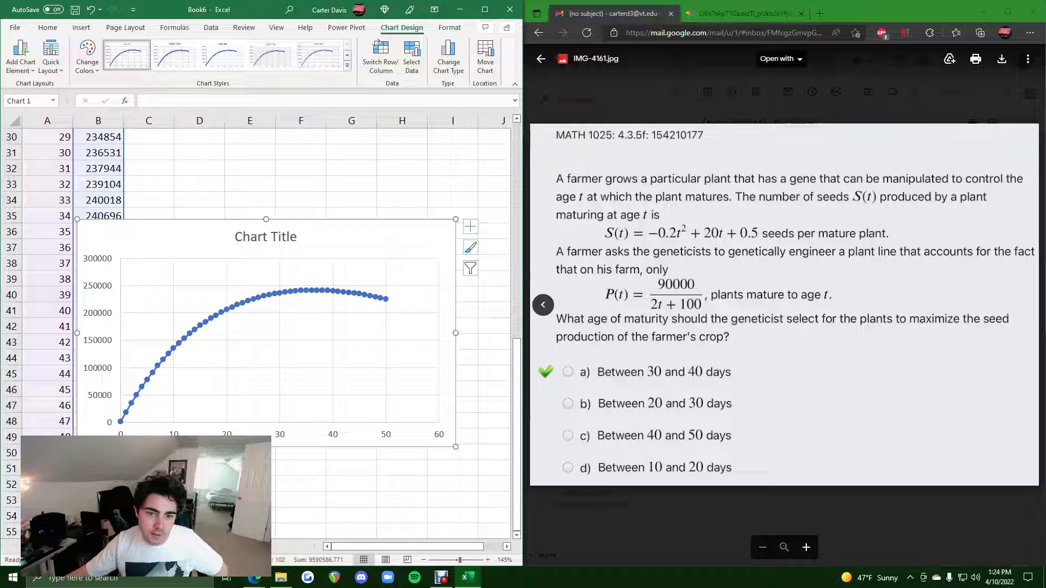
drag(455, 333, 492, 333)
Examine the coordinates of the data point at age 35 near the curve's peak.
click(339, 290)
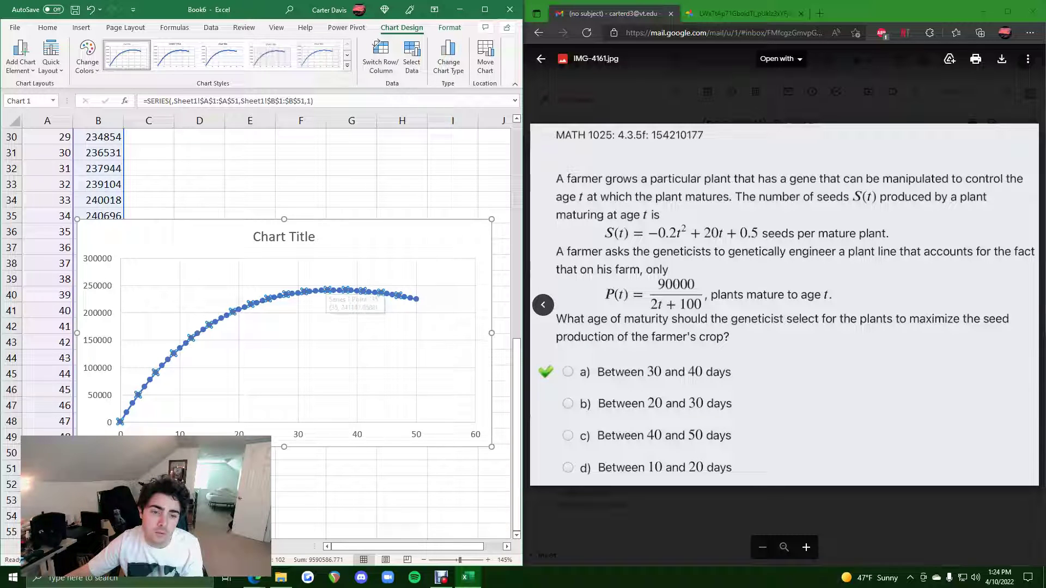
mouse_move(339, 290)
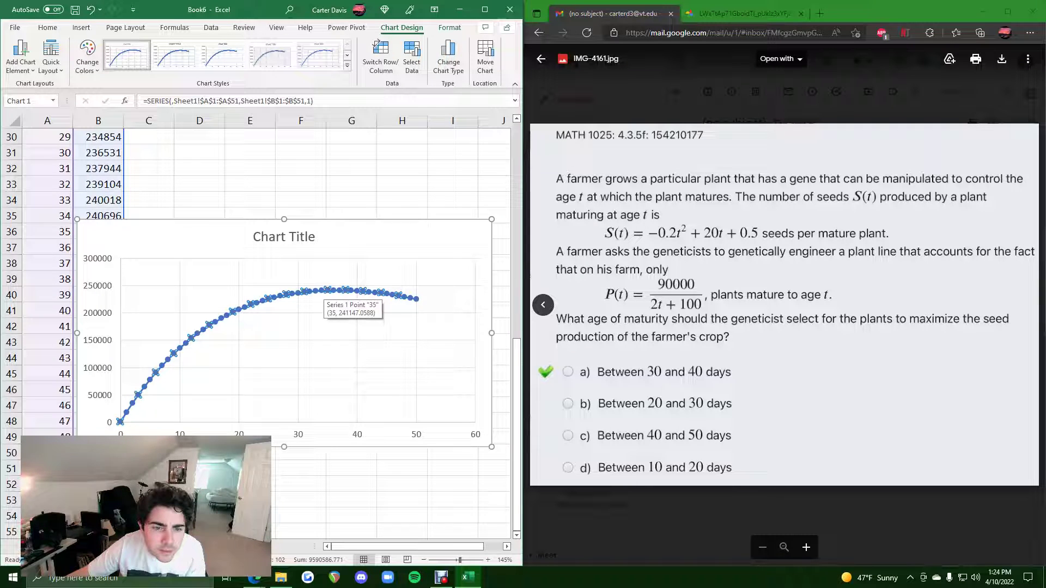
click(148, 168)
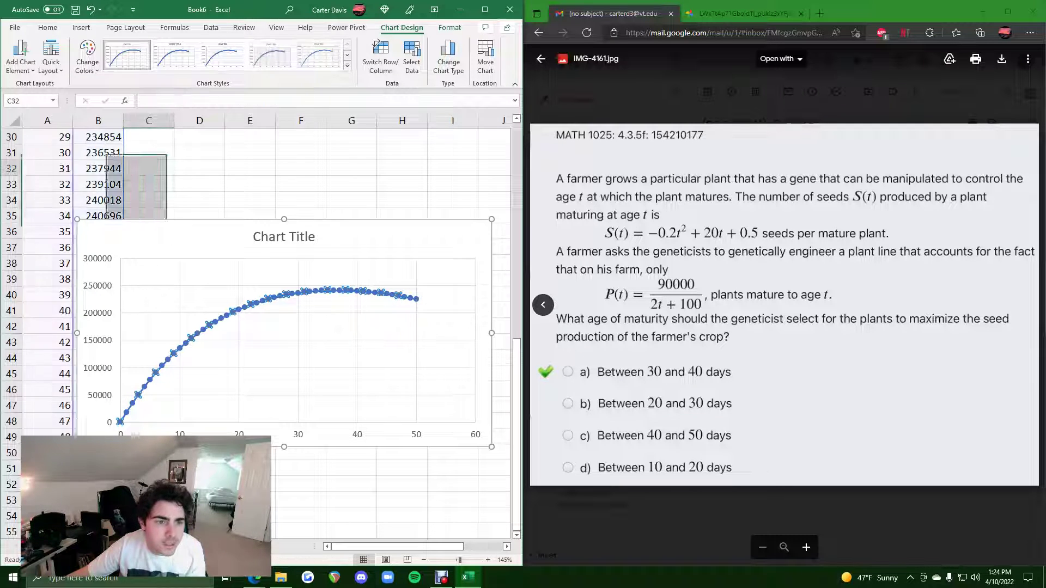
Move the chart clear of columns A and B and select the data for ages 35 to 42 (A36:B43).
click(46, 199)
drag(109, 238, 218, 224)
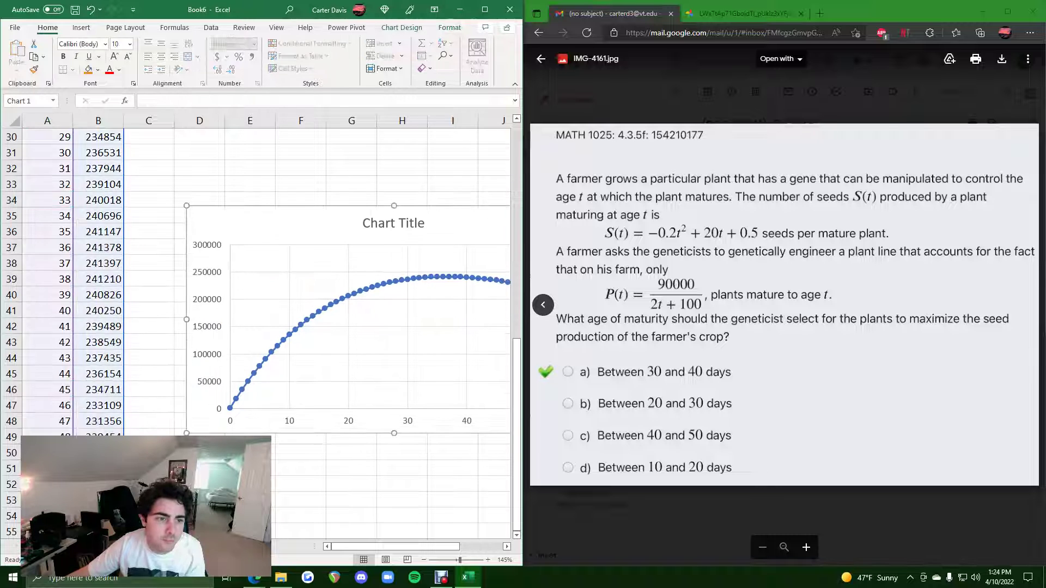
click(98, 279)
drag(46, 231, 98, 342)
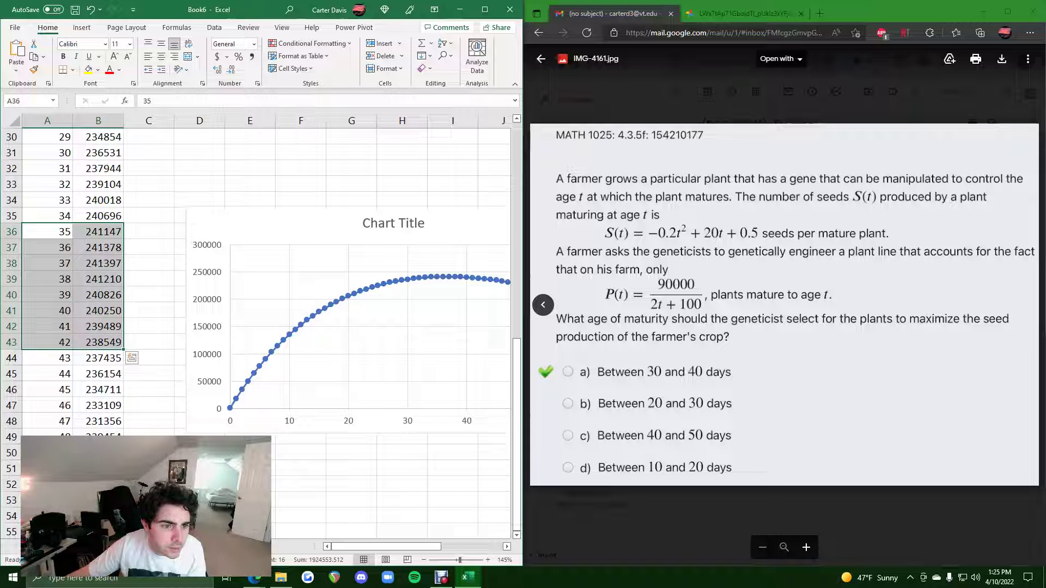
Inspect the age and total seed production values in row 38, checking cells A38 and B38.
click(98, 263)
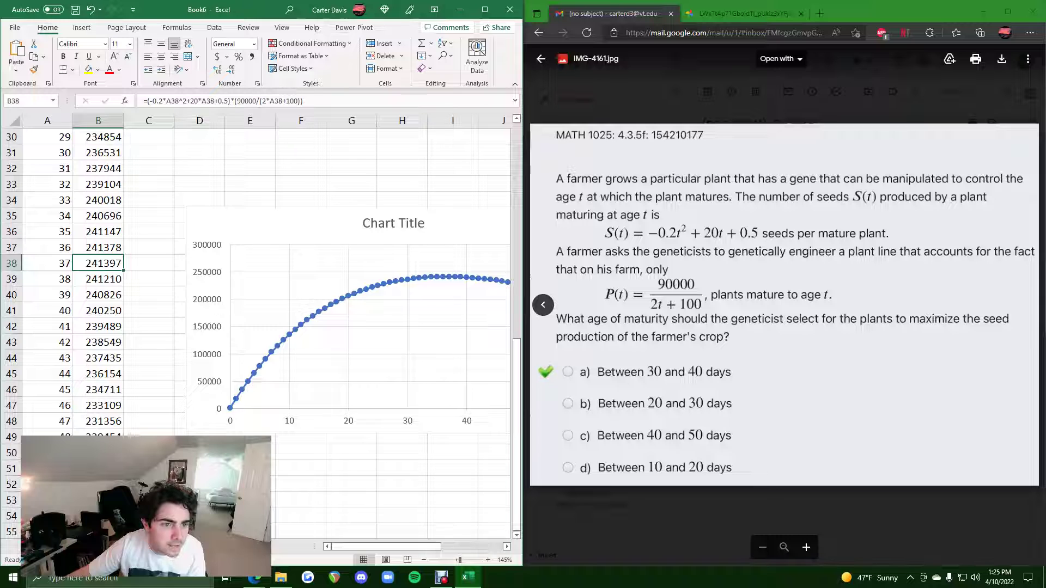
key(shift+Left)
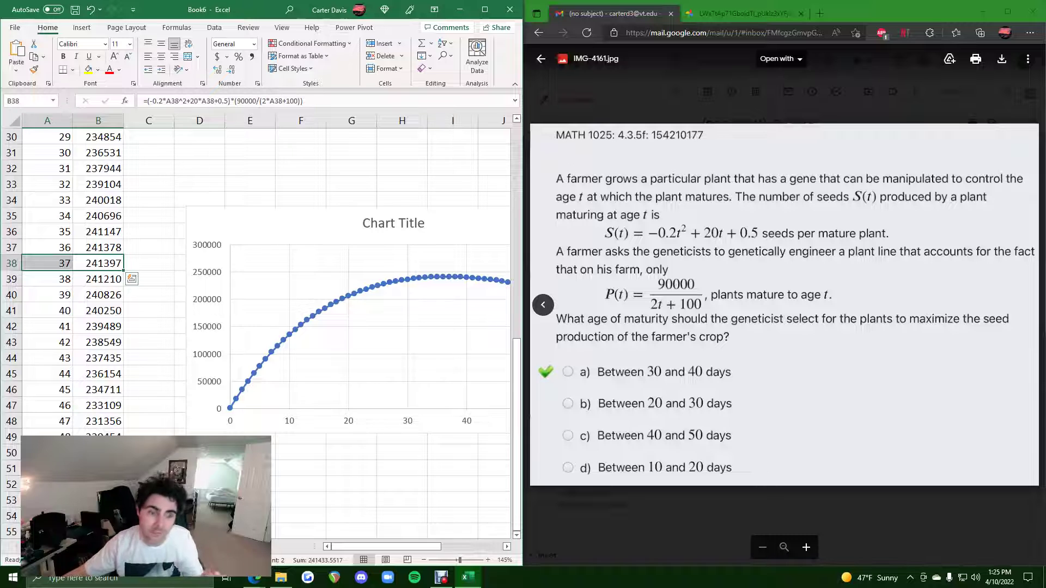
click(47, 263)
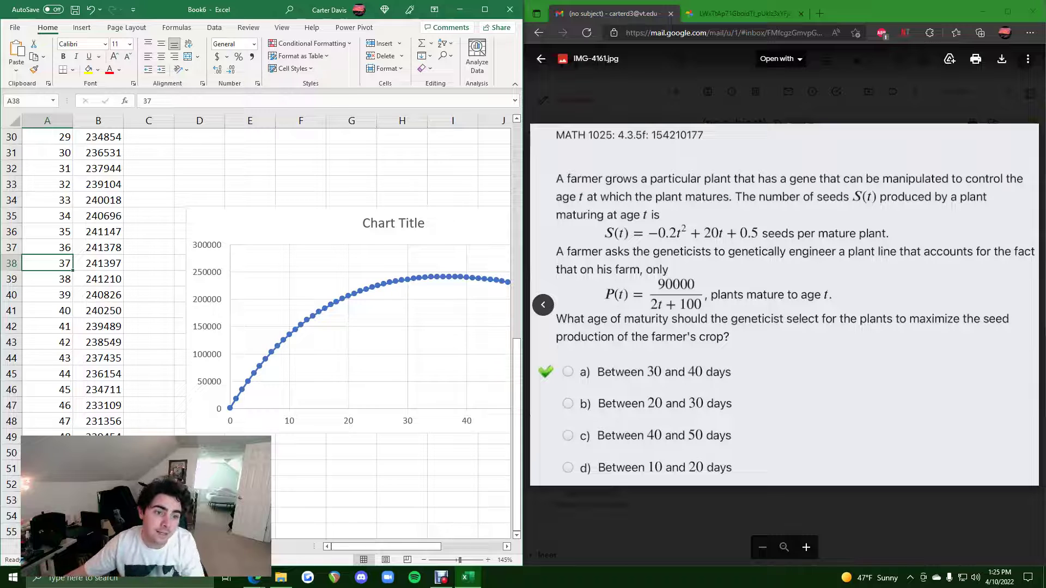
click(98, 263)
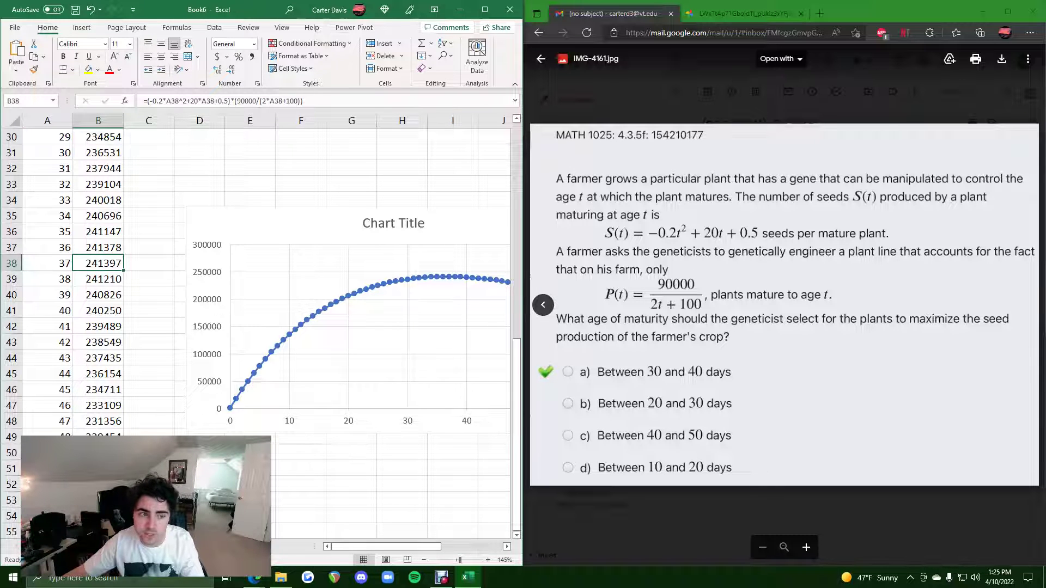
click(47, 263)
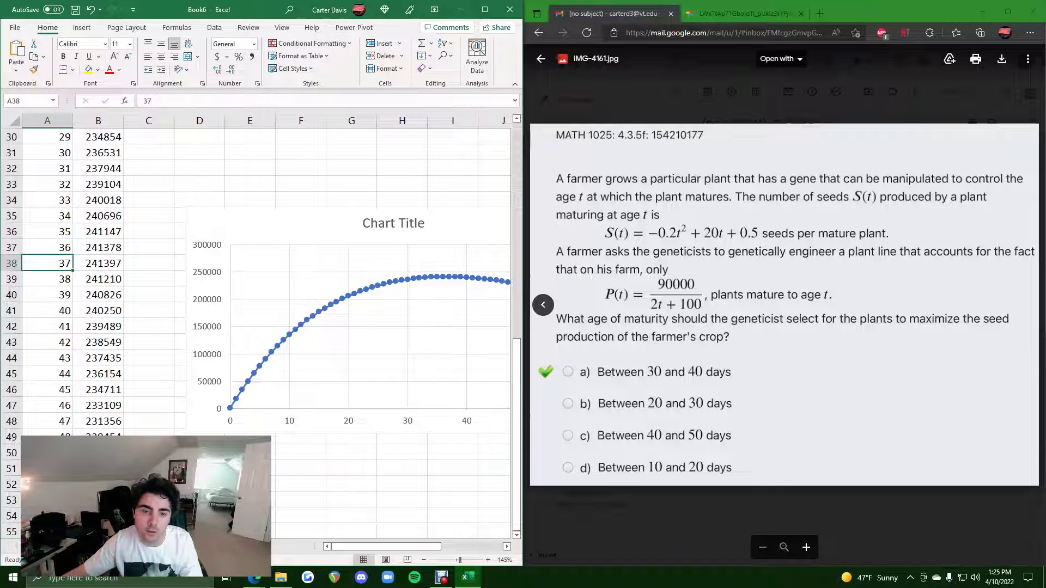
Shift the chart slightly closer to the data columns and review the total seed production formula in B1.
drag(394, 223, 269, 222)
key(Escape)
scroll(218, 327, up, 10)
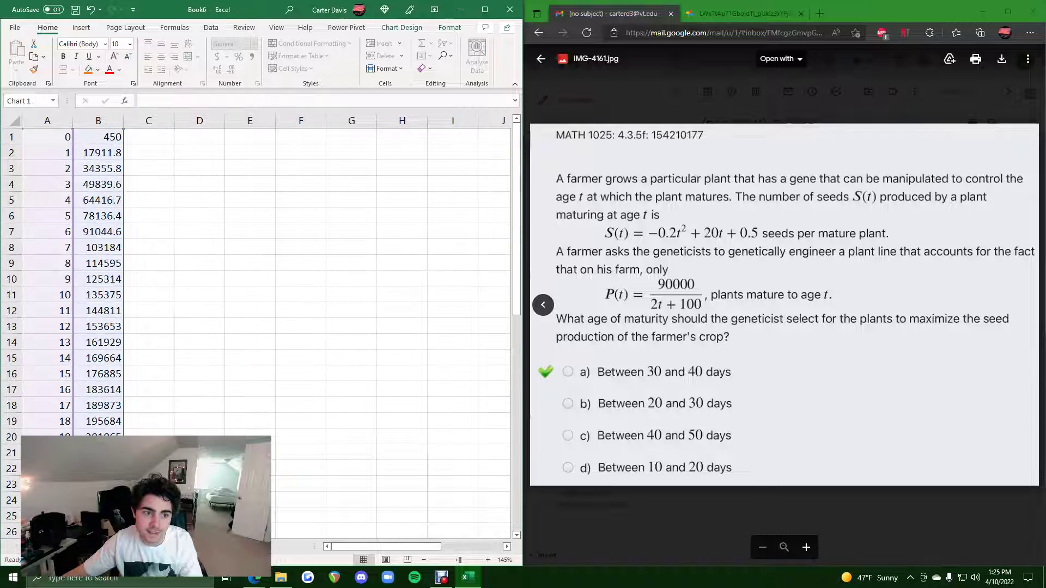
scroll(218, 327, down, 6)
scroll(261, 327, down, 6)
scroll(262, 327, up, 11)
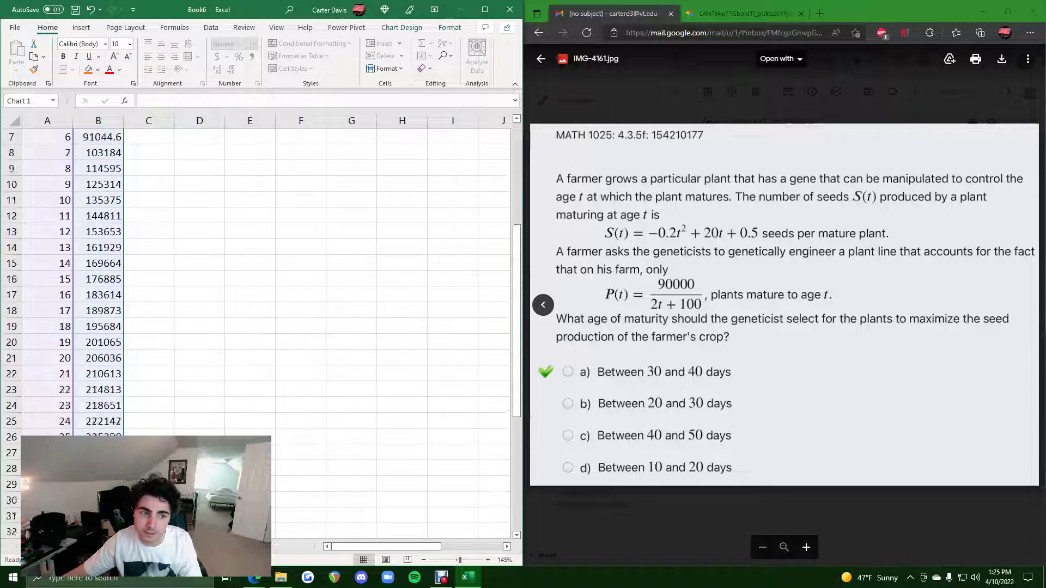
scroll(262, 327, up, 1)
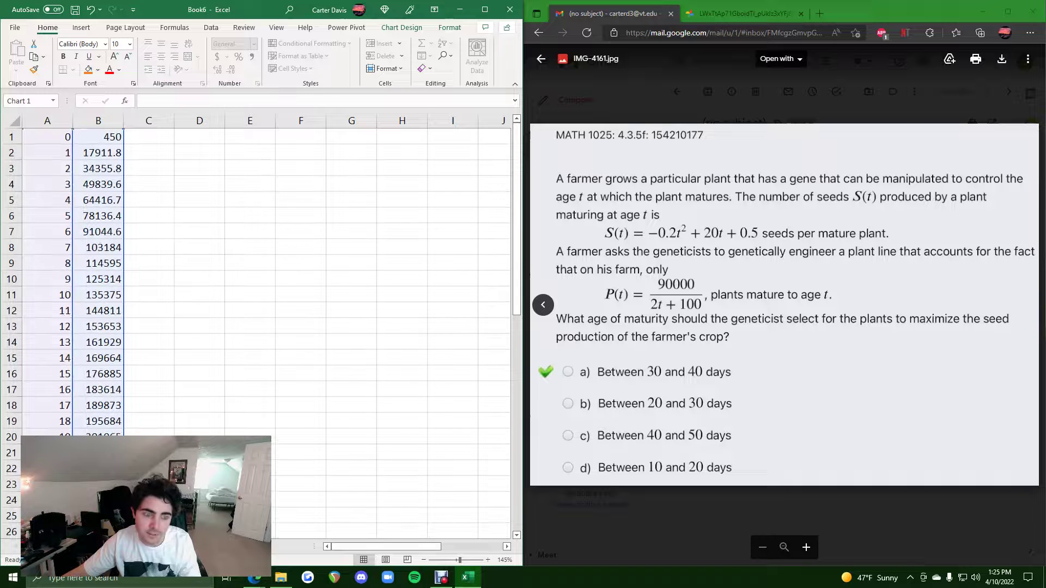
click(98, 137)
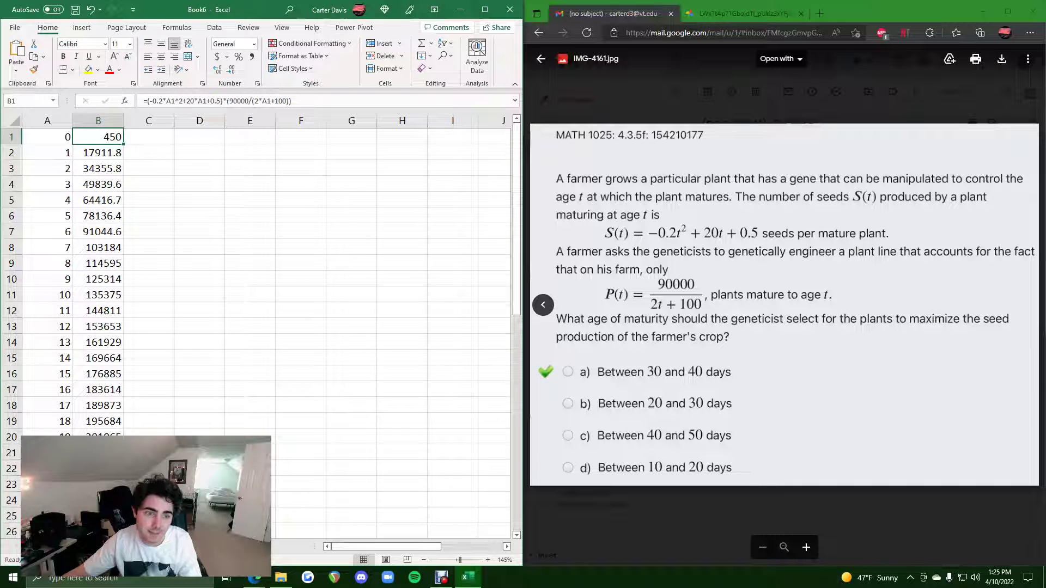
Move the chart over the data columns so the whole curve fits in the visible sheet area.
scroll(262, 327, down, 10)
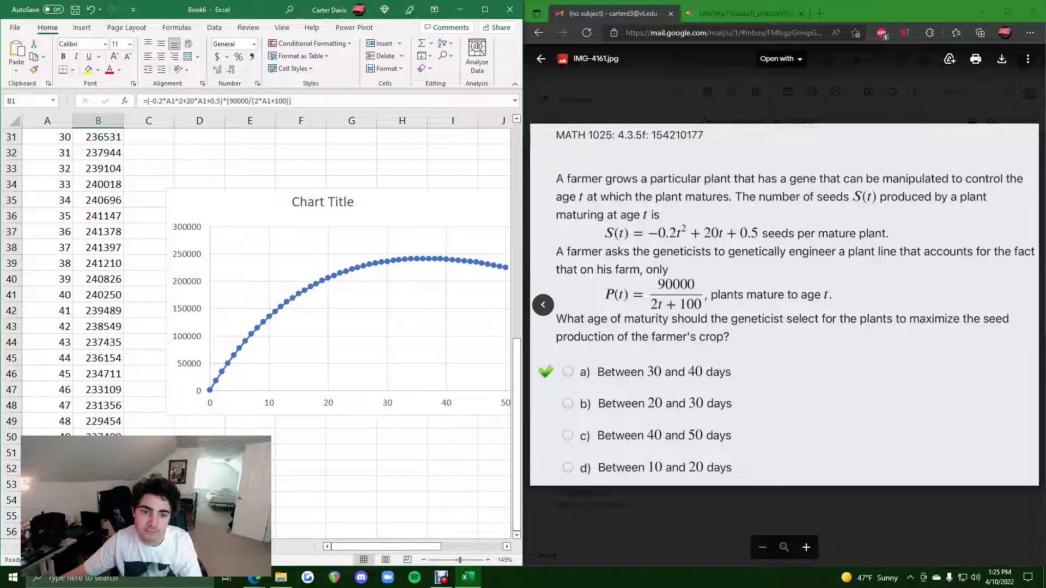
drag(228, 210, 135, 191)
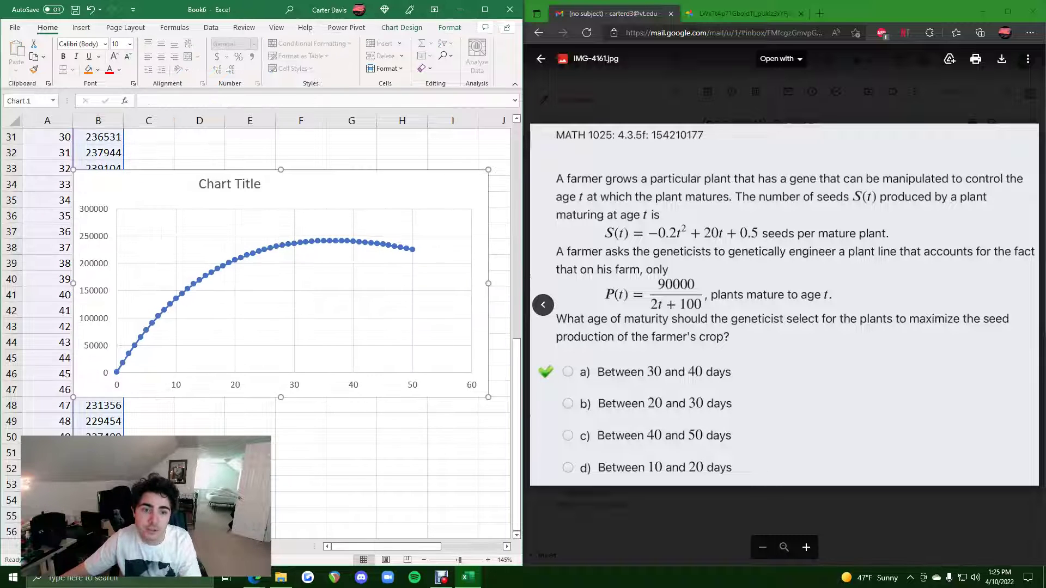